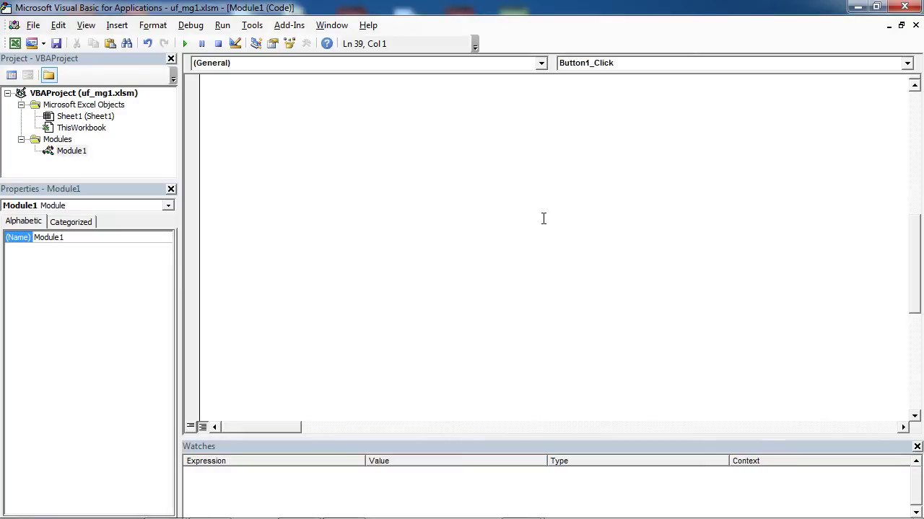
Add the line MsgBox "Test Message", vbYesNoCancel inside Button1_Click.
text(Msg M)
key(BackSpace)
text(Box )
text("")
key(Left)
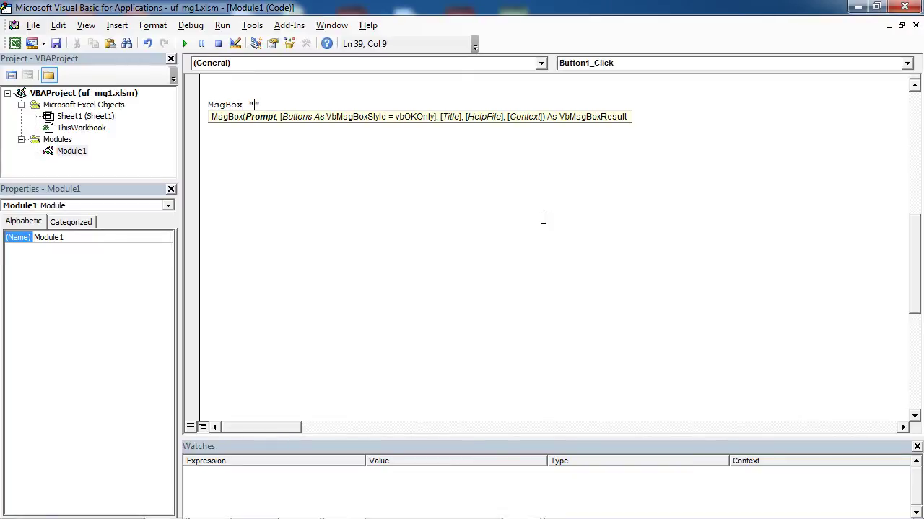
text(Test M)
text(essage)
key(Right)
text(,)
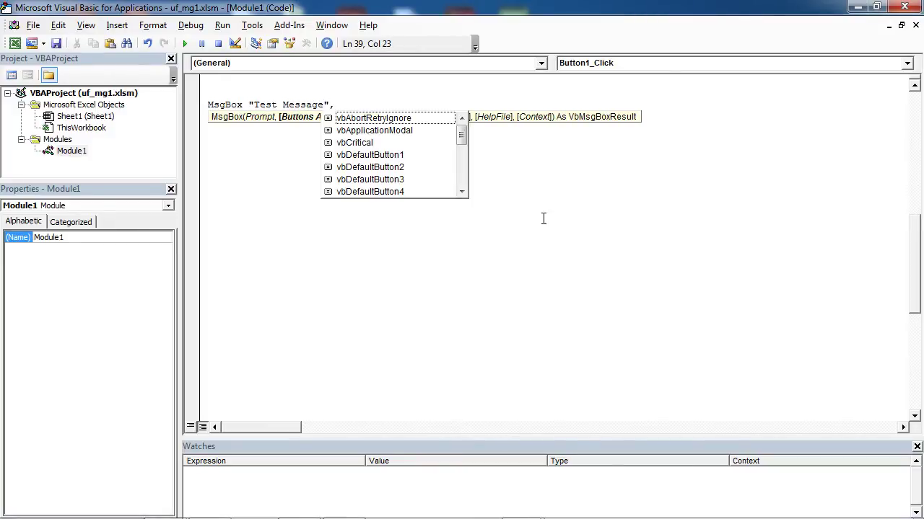
text(vb)
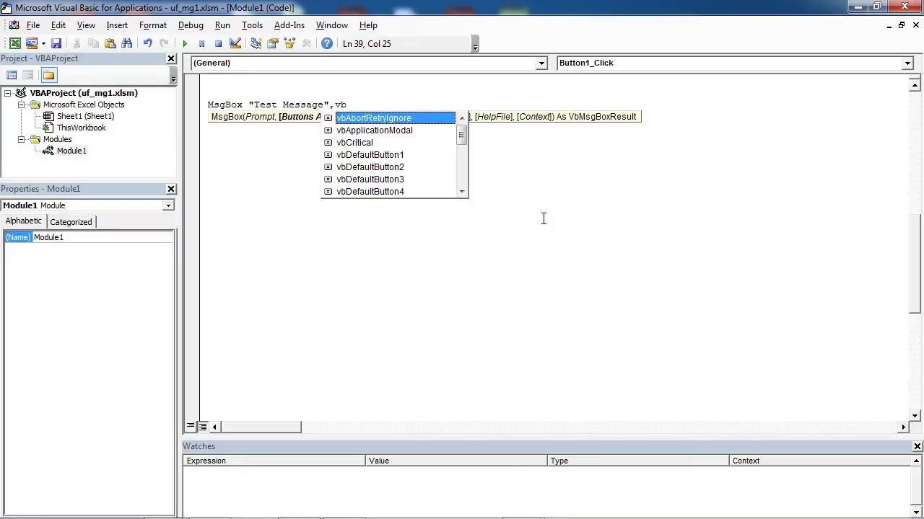
text(Yes)
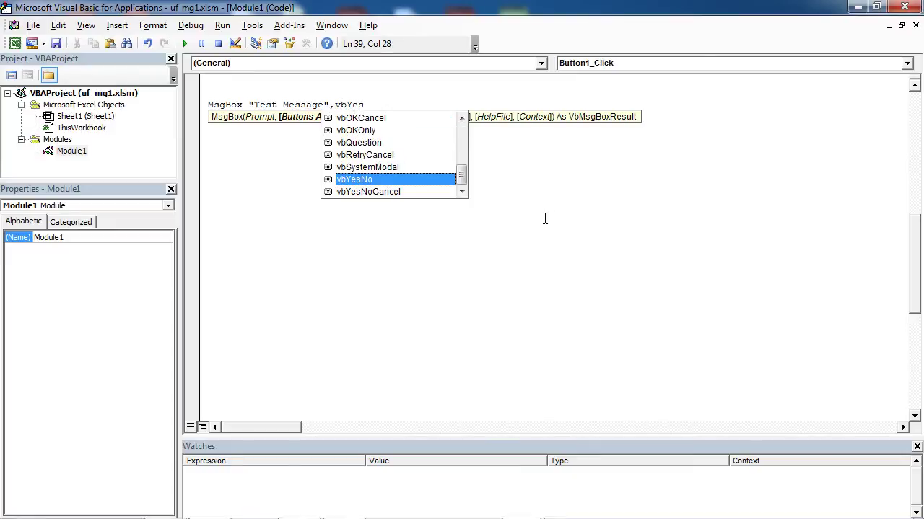
double_click(397, 191)
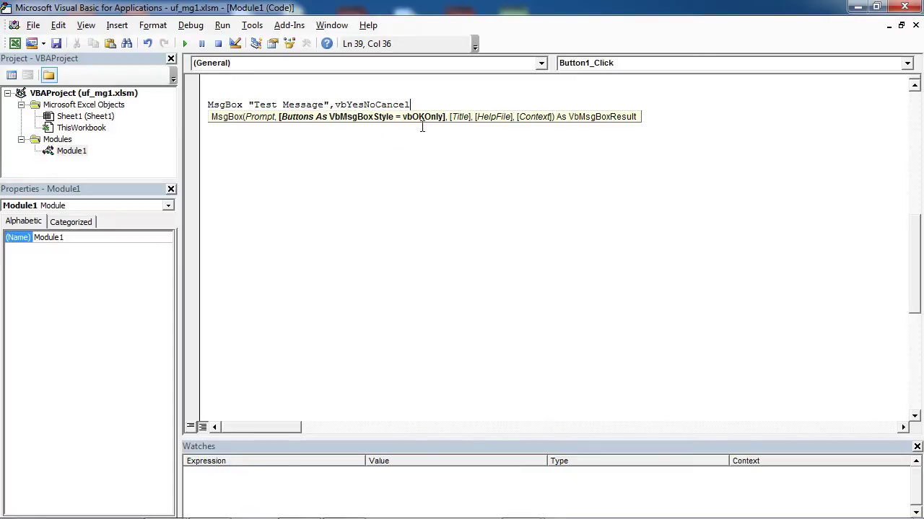
key(Return)
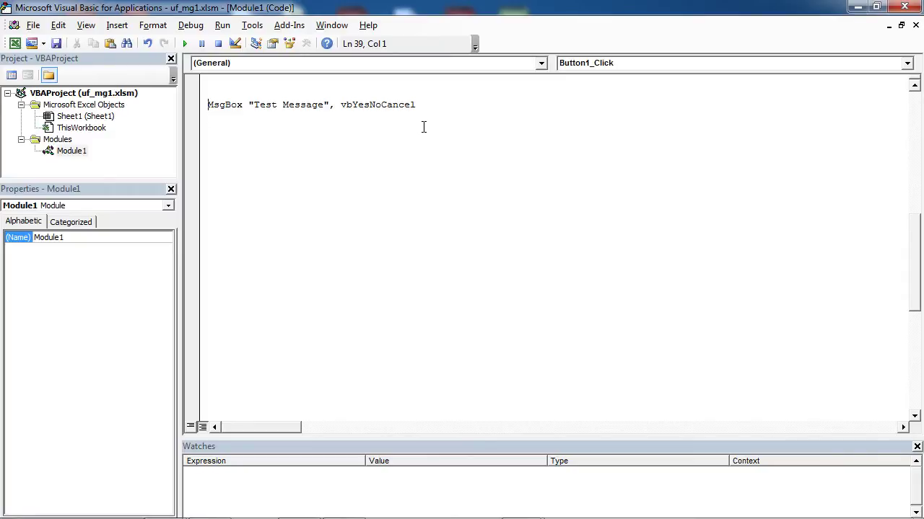
Duplicate the MsgBox line and give the copy the title "Test title".
key(shift+Up)
key(ctrl+c)
key(shift+Down)
key(ctrl+v)
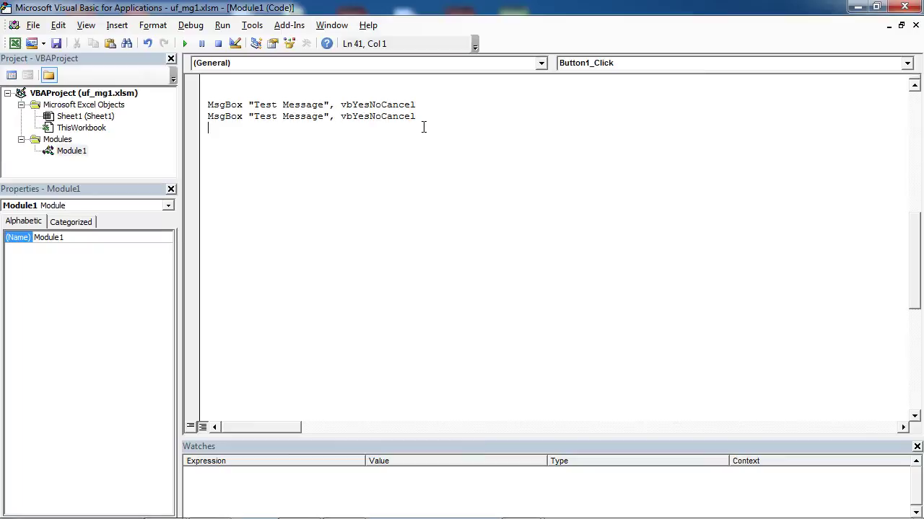
key(BackSpace)
text(,)
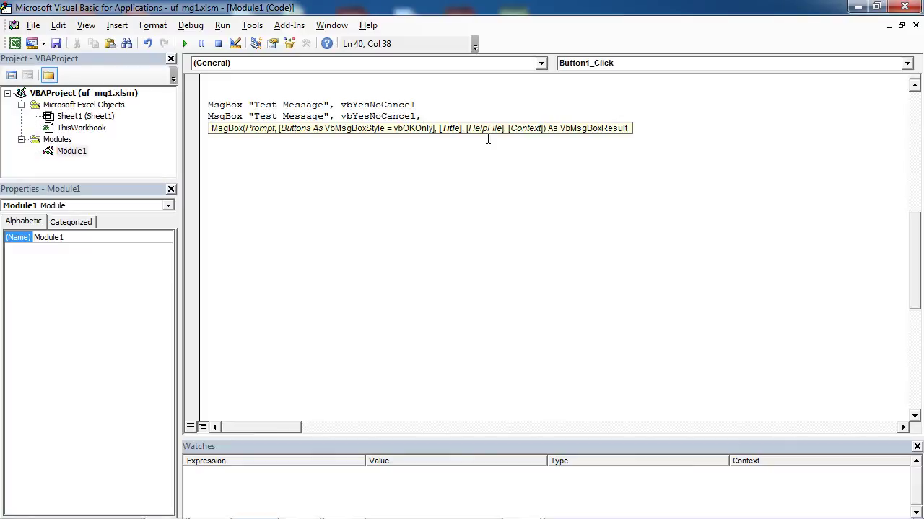
text("Te)
text(")
key(Left)
text(Test )
text(title)
key(End)
key(Return)
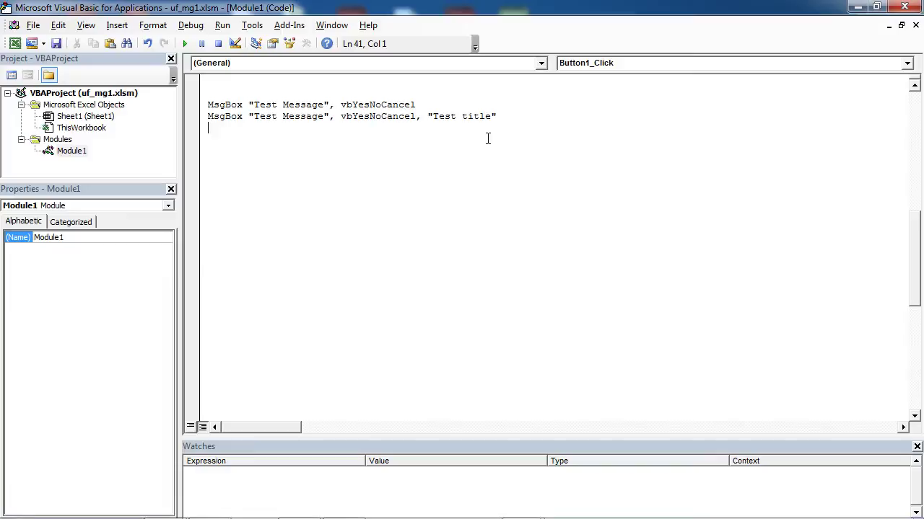
Copy the titled MsgBox line to make a third identical MsgBox line.
key(shift+Up)
key(ctrl+c)
key(Down)
key(ctrl+v)
scroll(490, 138, up, 5)
scroll(491, 140, up, 3)
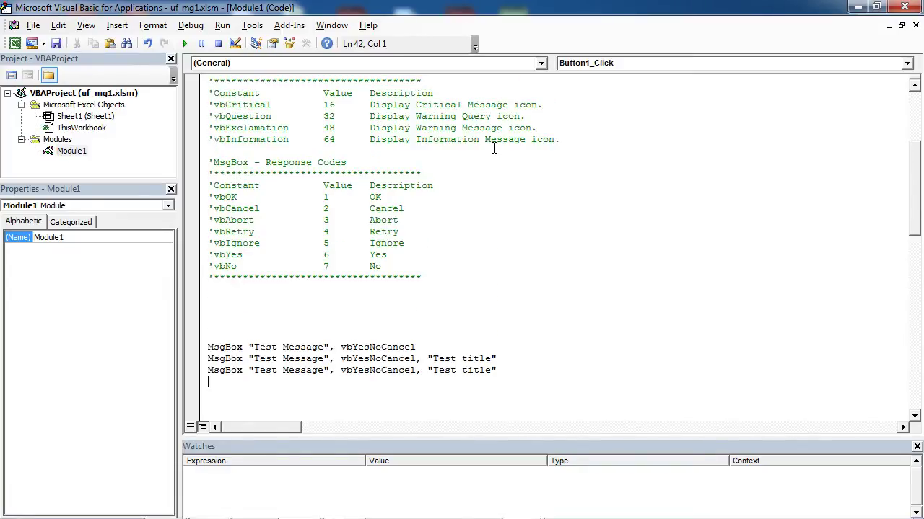
scroll(493, 151, up, 1)
scroll(497, 166, up, 1)
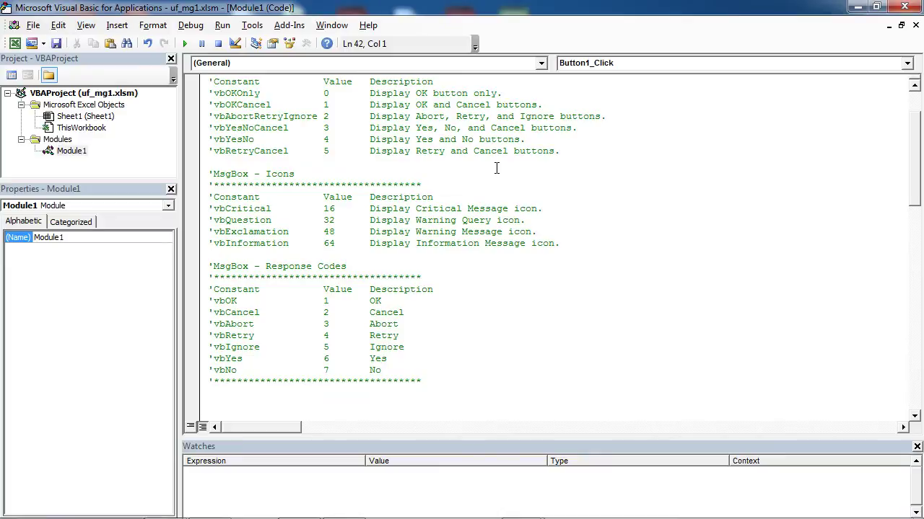
scroll(496, 170, up, 1)
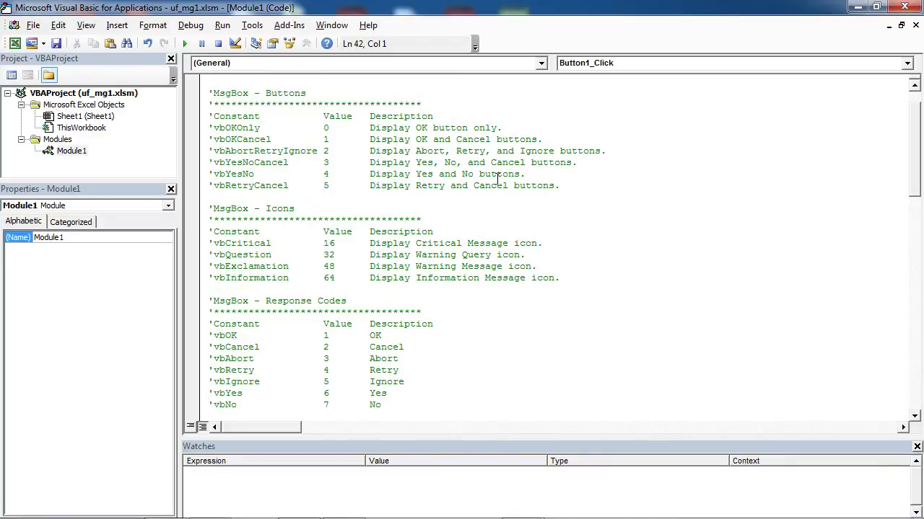
scroll(497, 180, down, 1)
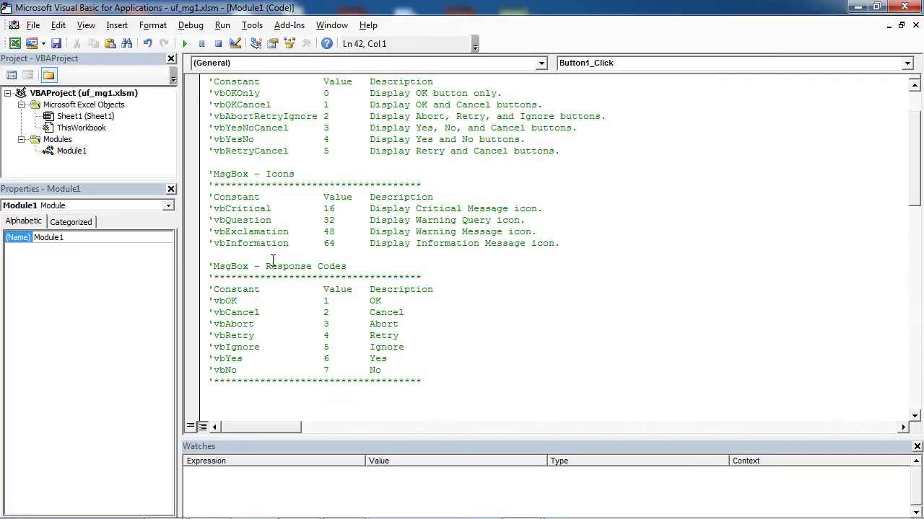
double_click(247, 222)
scroll(366, 286, down, 3)
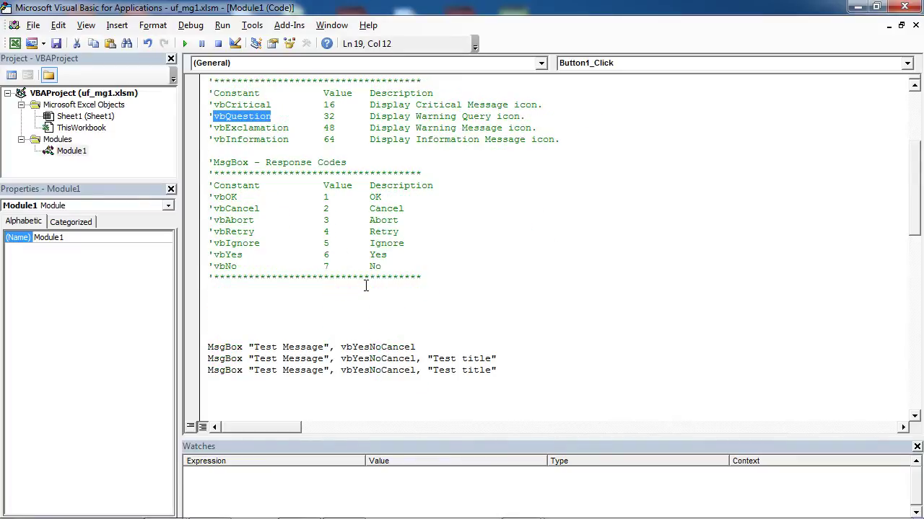
scroll(385, 296, down, 3)
Change the third MsgBox's buttons argument to vbYesNoCancel + vbQuestion.
click(417, 267)
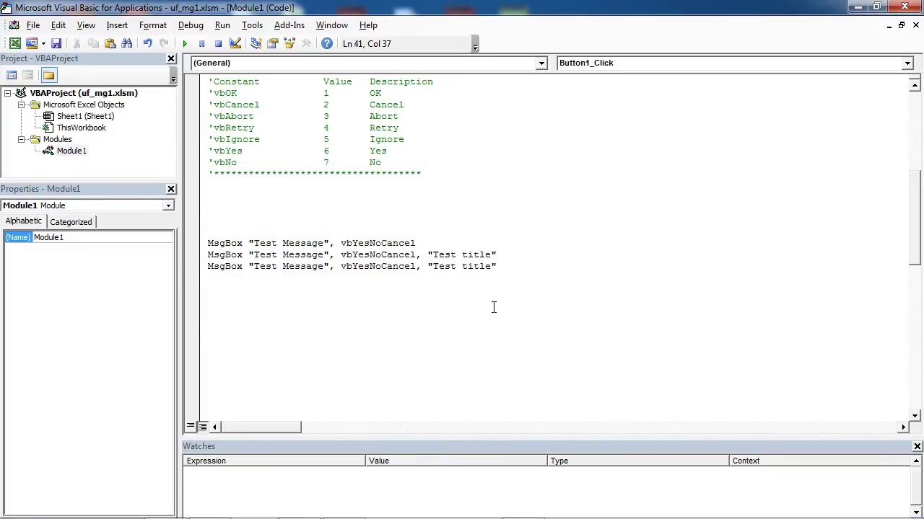
text(+)
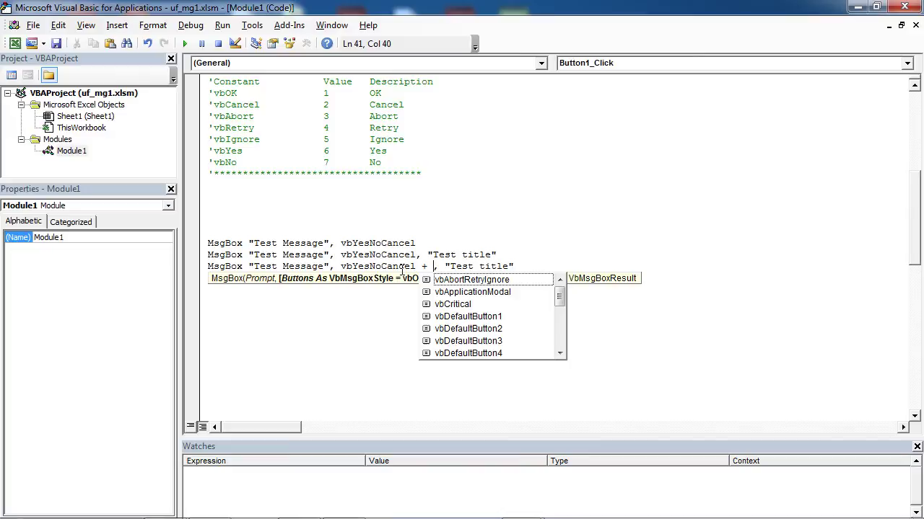
text( vb)
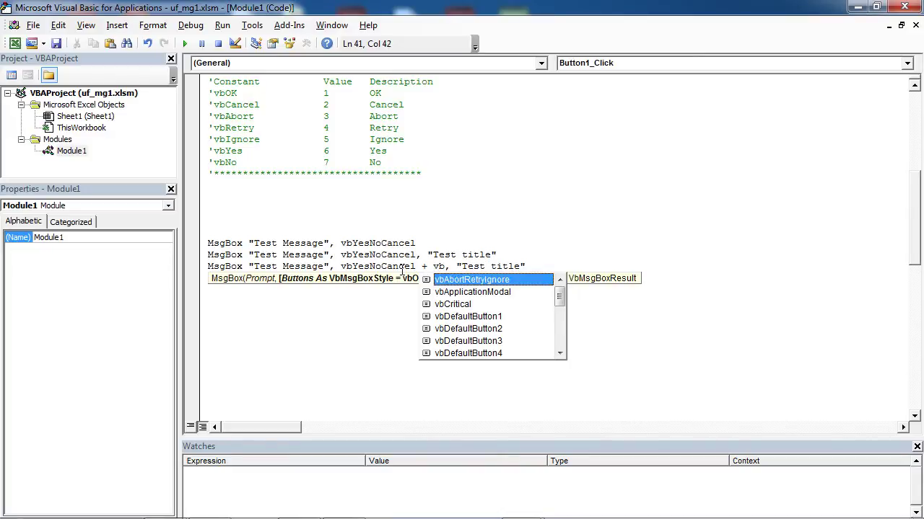
text(Q)
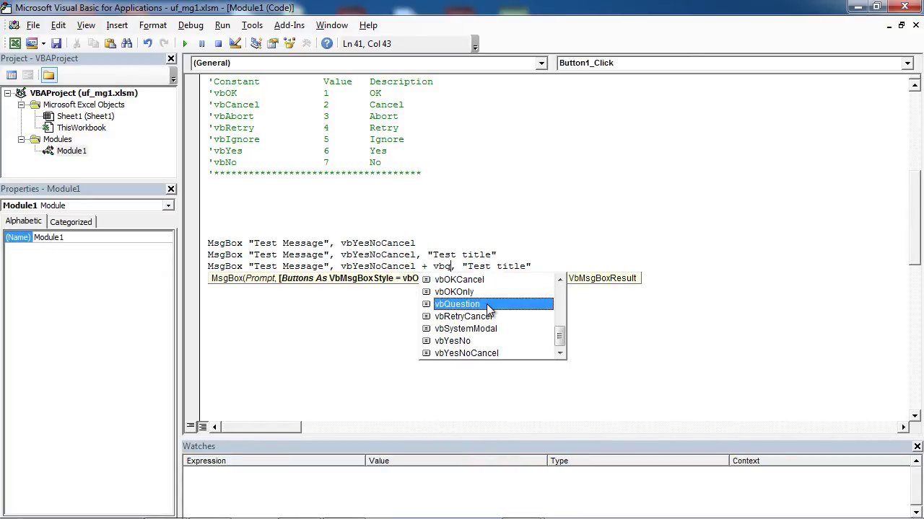
double_click(484, 305)
click(408, 303)
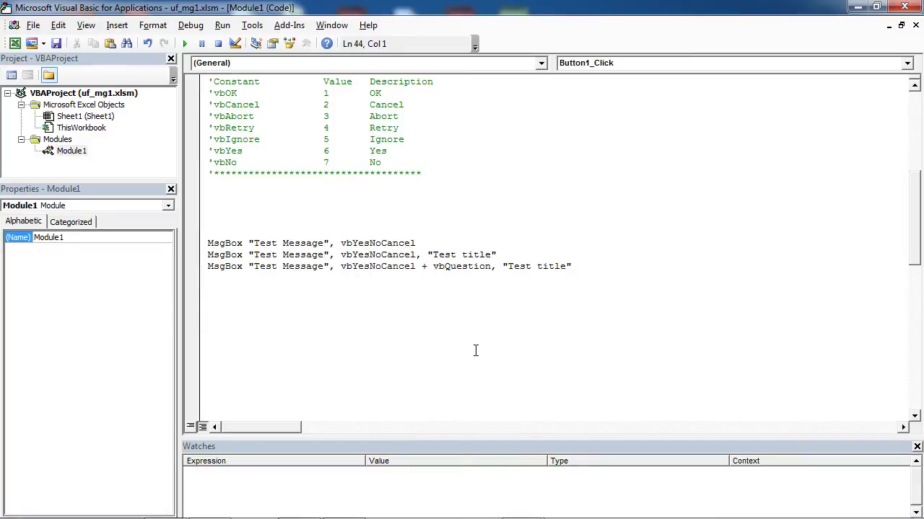
Append + vbDefaultButton3 after vbQuestion on the third MsgBox line.
click(494, 267)
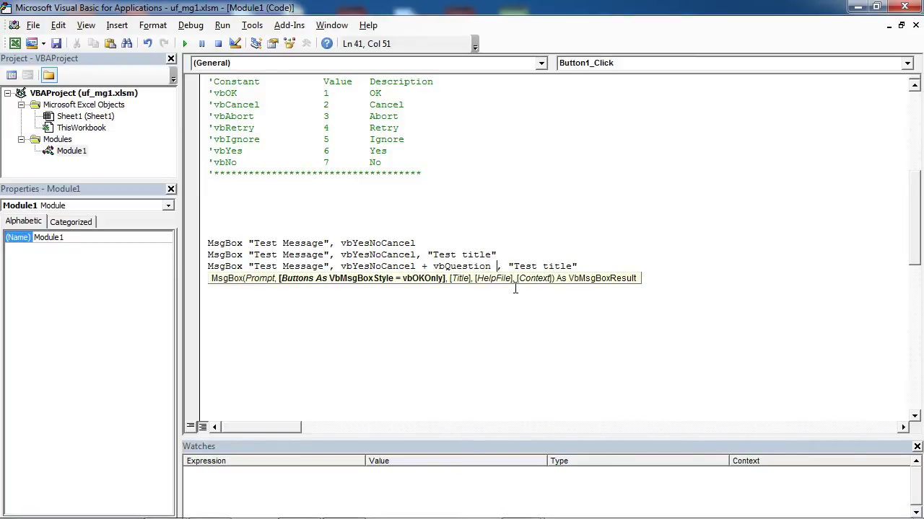
text(+)
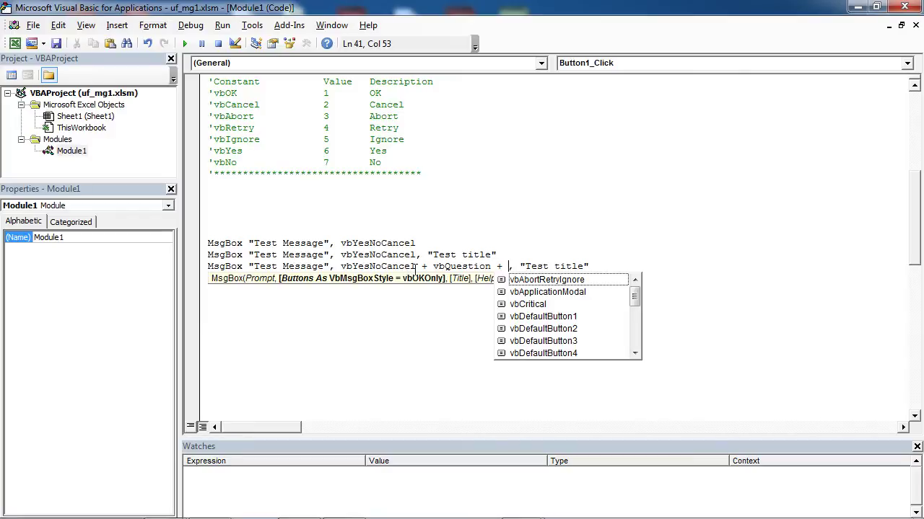
click(550, 339)
double_click(549, 340)
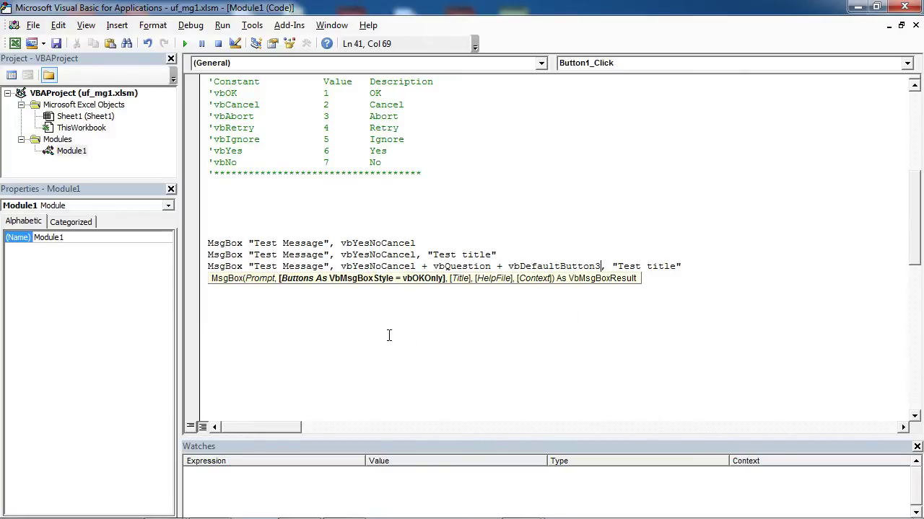
click(342, 320)
click(252, 287)
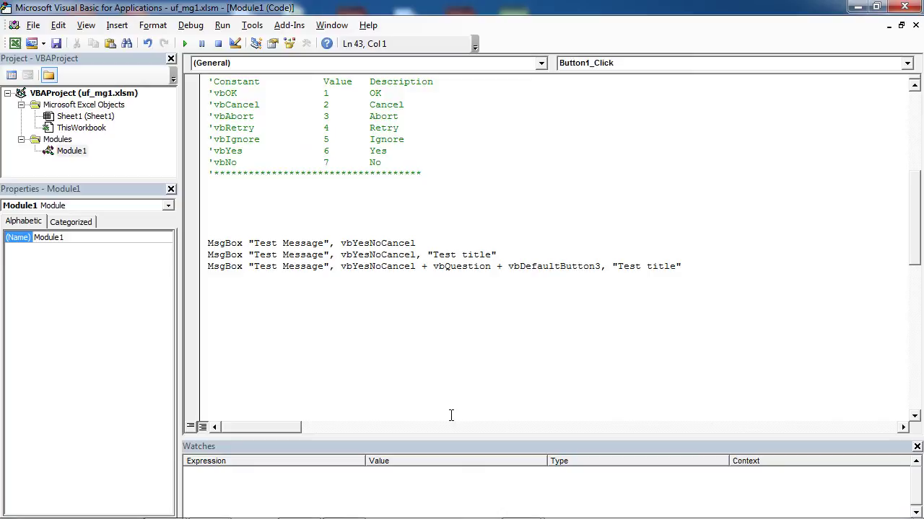
Declare Dim iResponse As Integer and start an iResponse = assignment line.
text(Dim )
text(iRespo)
text(nse as I)
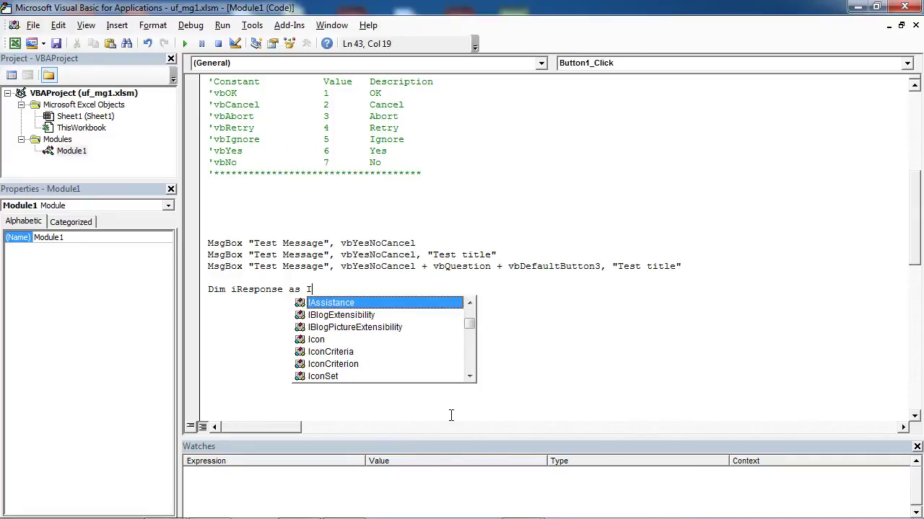
text(n)
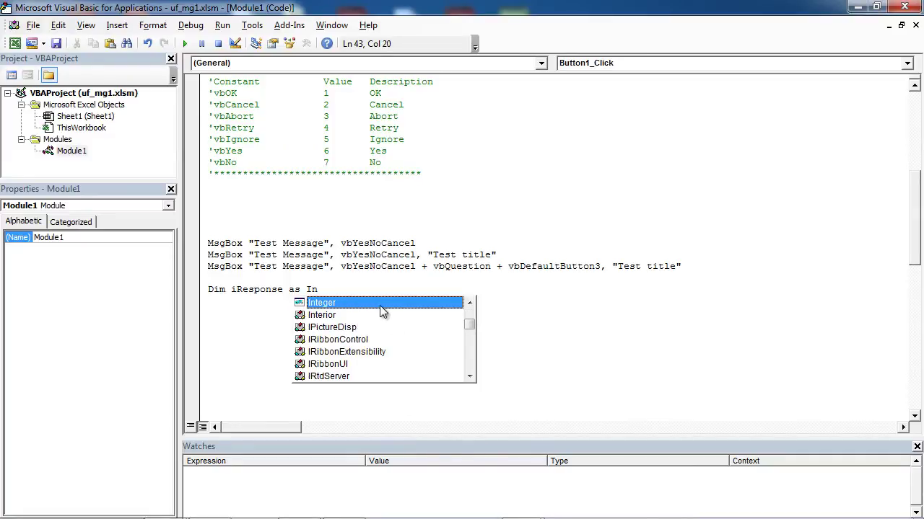
key(Tab)
key(Return)
text(i)
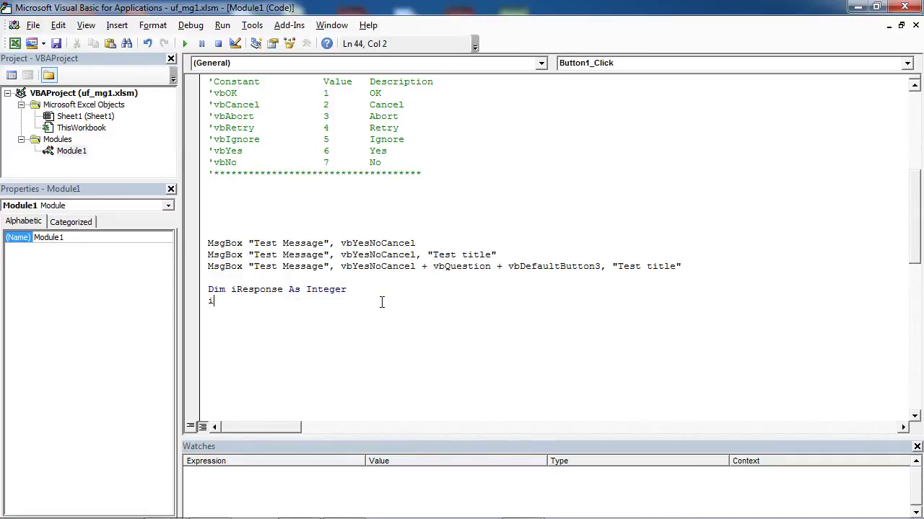
text(Response =)
Copy the third MsgBox call and paste it after iResponse =.
click(707, 271)
click(435, 320)
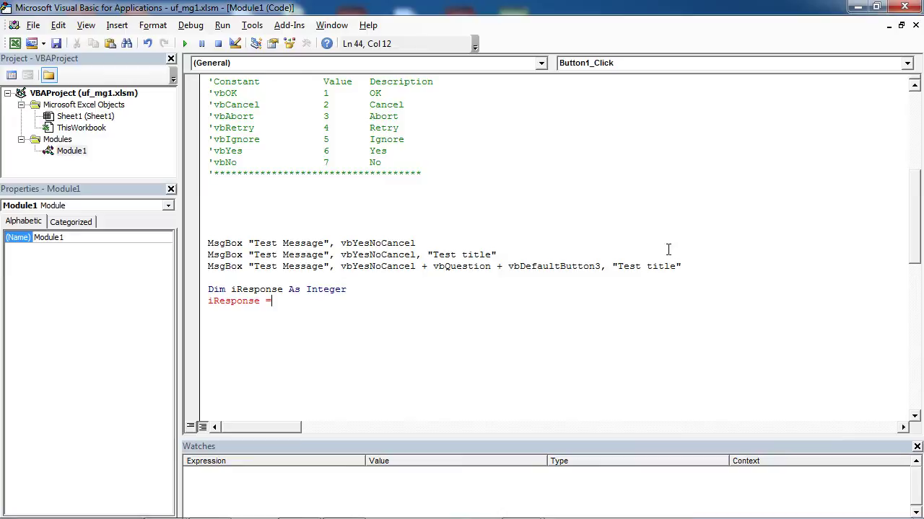
drag(685, 267, 208, 267)
right_click(217, 266)
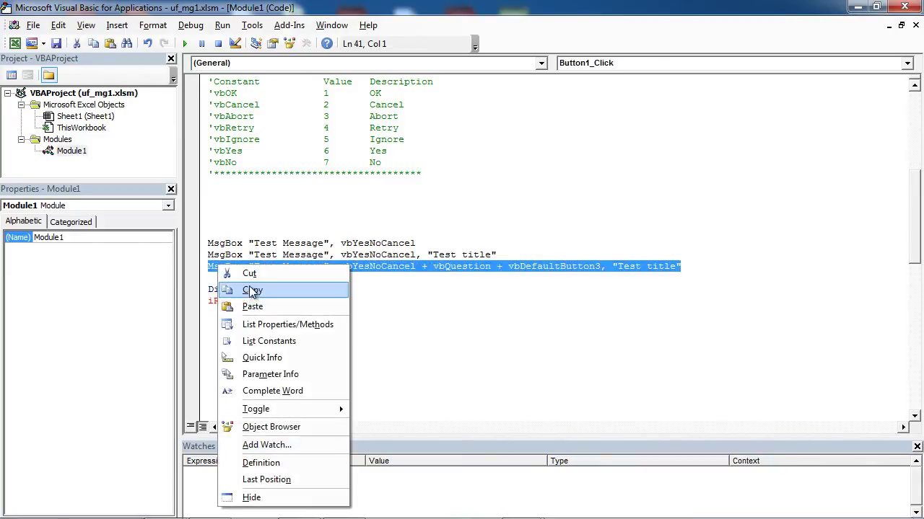
click(273, 291)
right_click(281, 303)
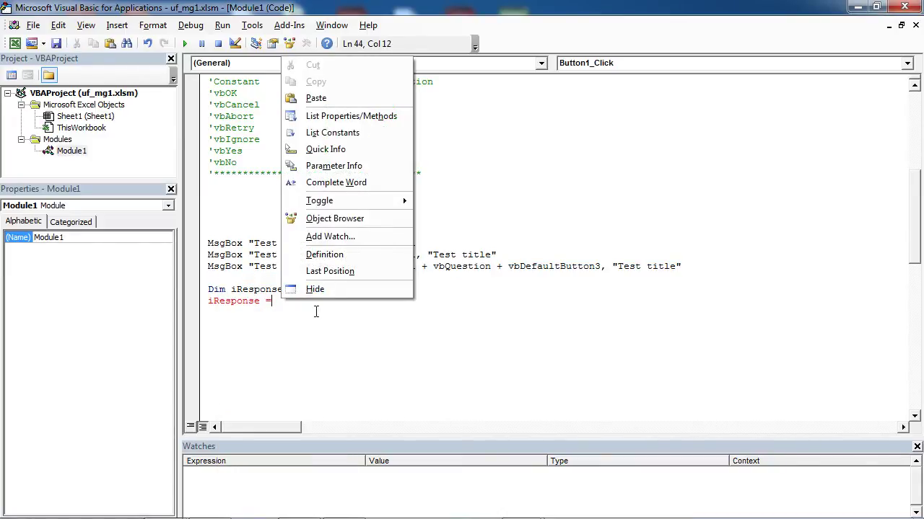
click(341, 96)
Wrap the MsgBox arguments in parentheses and begin a Select Case iResponse line.
click(272, 301)
click(318, 301)
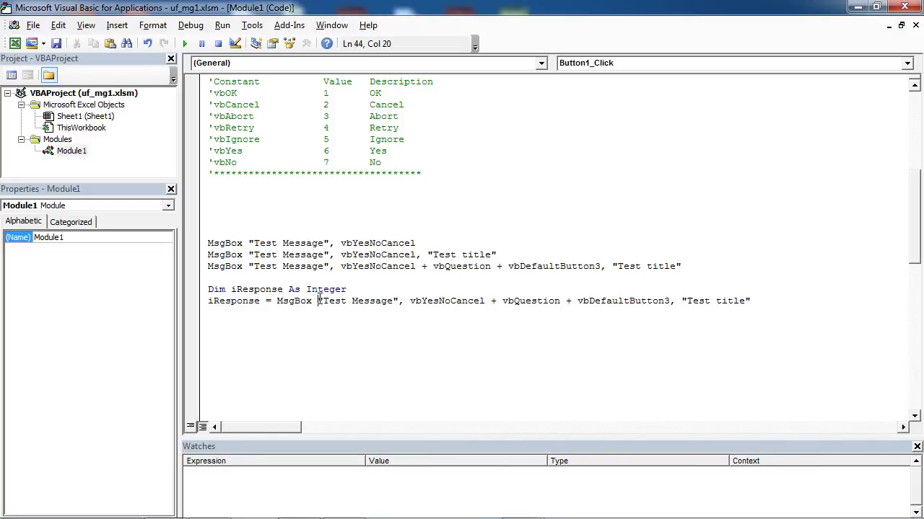
text(()
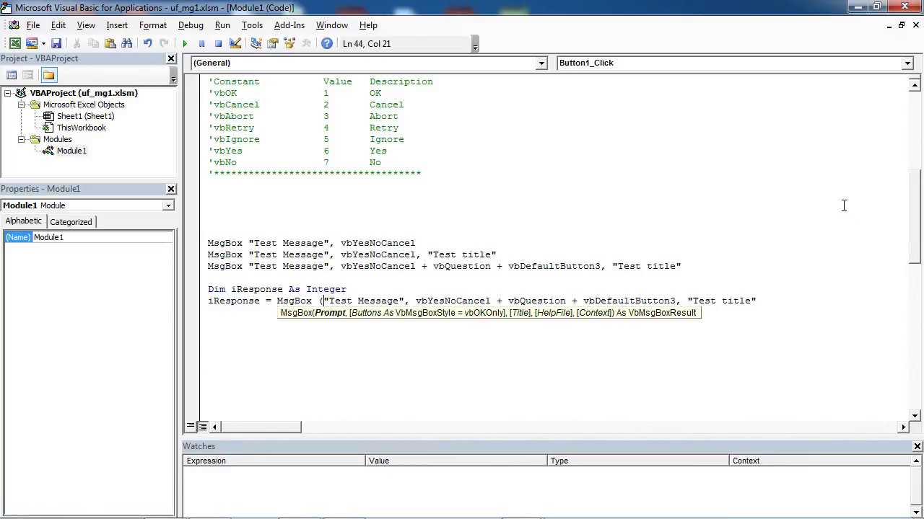
click(777, 301)
text())
key(Return)
key(Return)
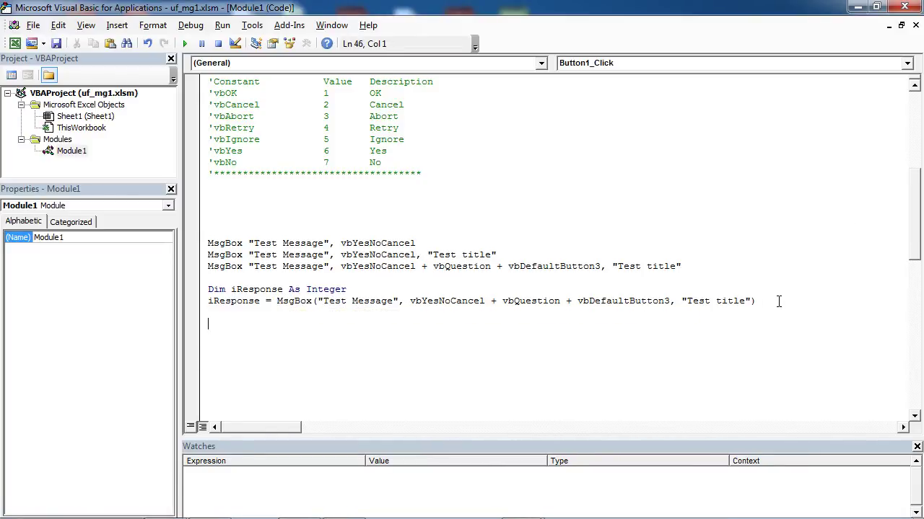
text(Select )
text(Case )
text(iresponse)
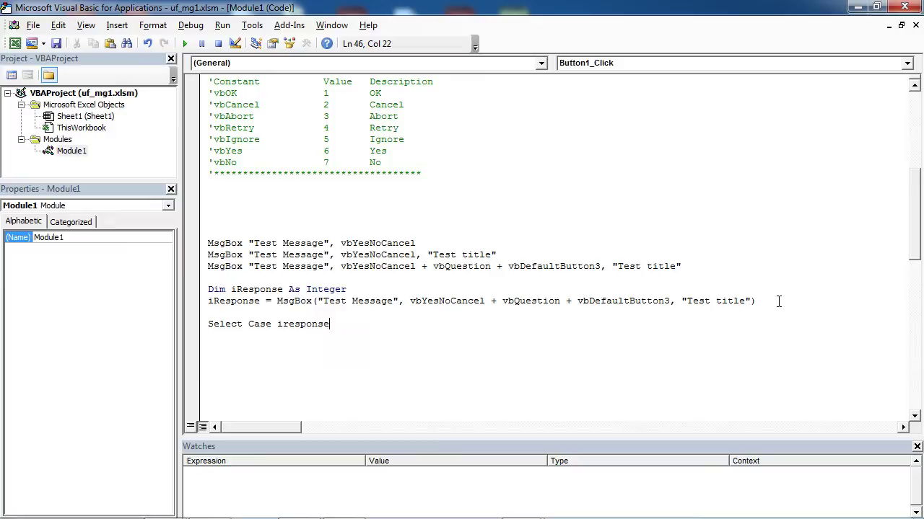
Close the Select Case iResponse block with End Select.
key(Return)
key(Return)
text(E)
text(nd sel)
text(ect)
key(Up)
Highlight the response codes vbYes = 6, vbNo = 7 and vbCancel = 2 in the comment table.
scroll(326, 289, up, 1)
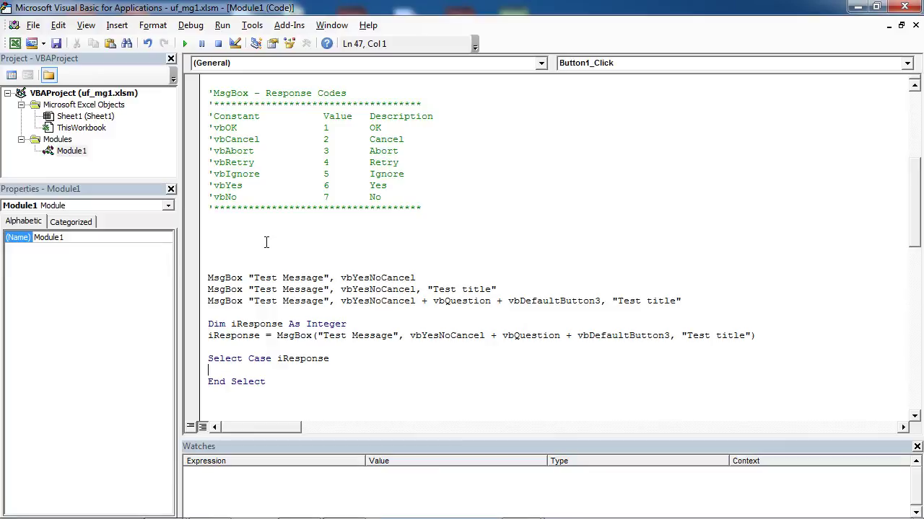
drag(242, 185, 213, 186)
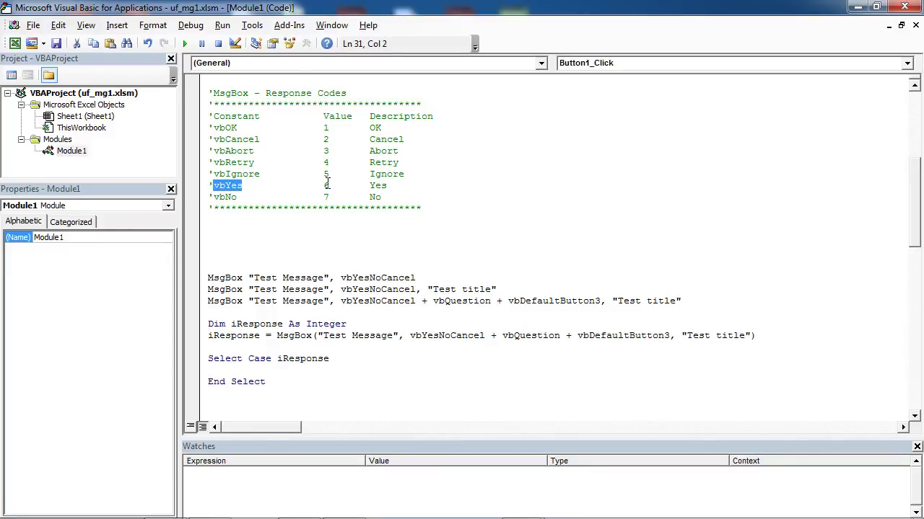
drag(323, 185, 331, 186)
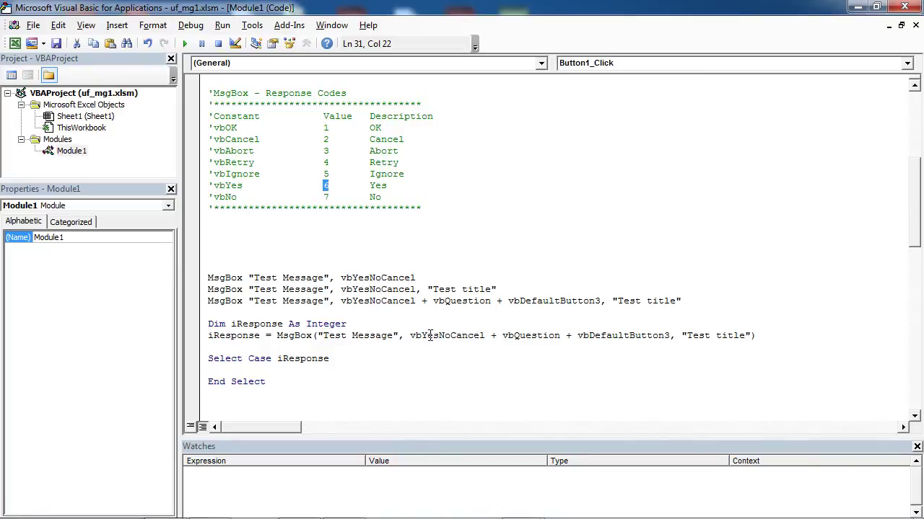
drag(214, 197, 244, 197)
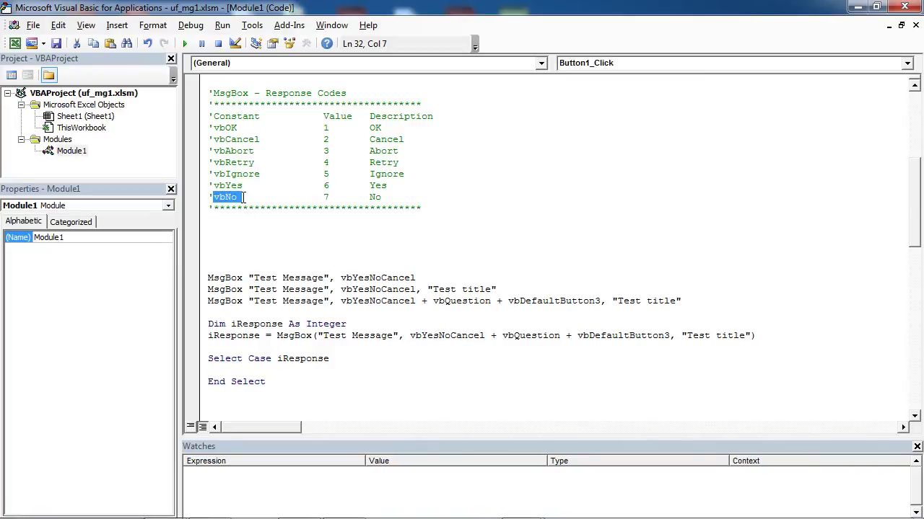
drag(323, 197, 328, 197)
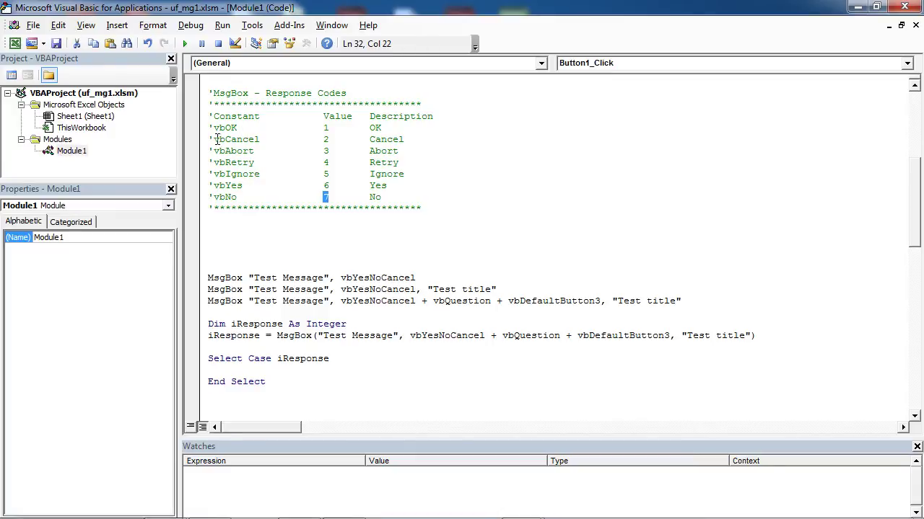
drag(214, 139, 260, 139)
drag(323, 140, 328, 140)
Write a Case vbOK line under Select Case and duplicate it.
click(302, 370)
text(Case )
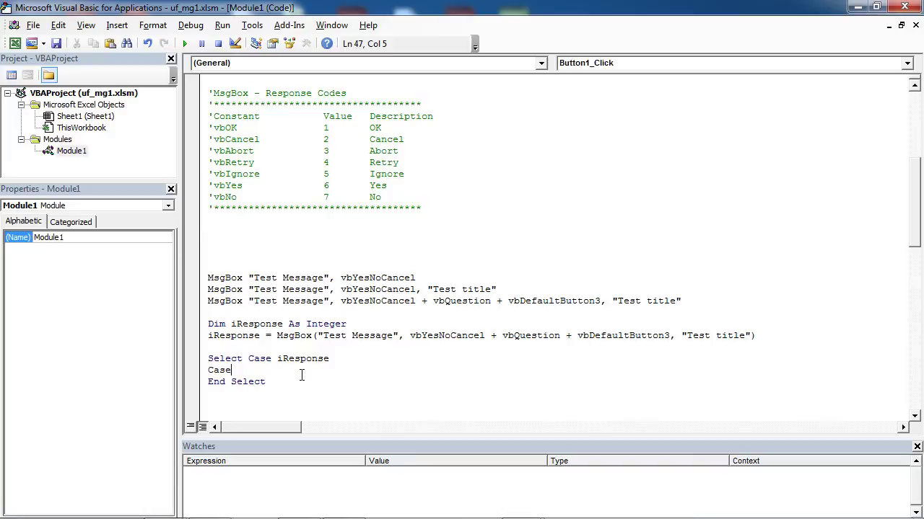
text(vbOK)
key(Return)
key(shift+Down)
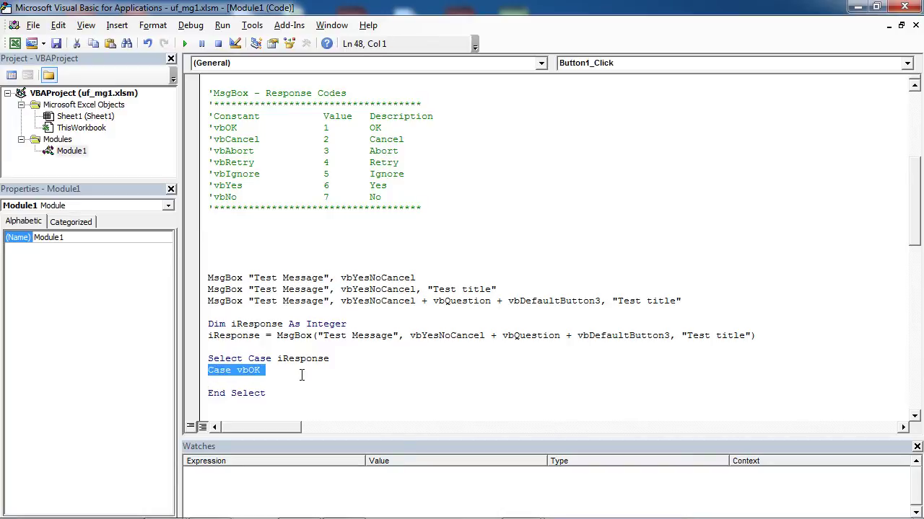
key(ctrl+c)
key(ctrl+v)
key(ctrl+v)
key(ctrl+v)
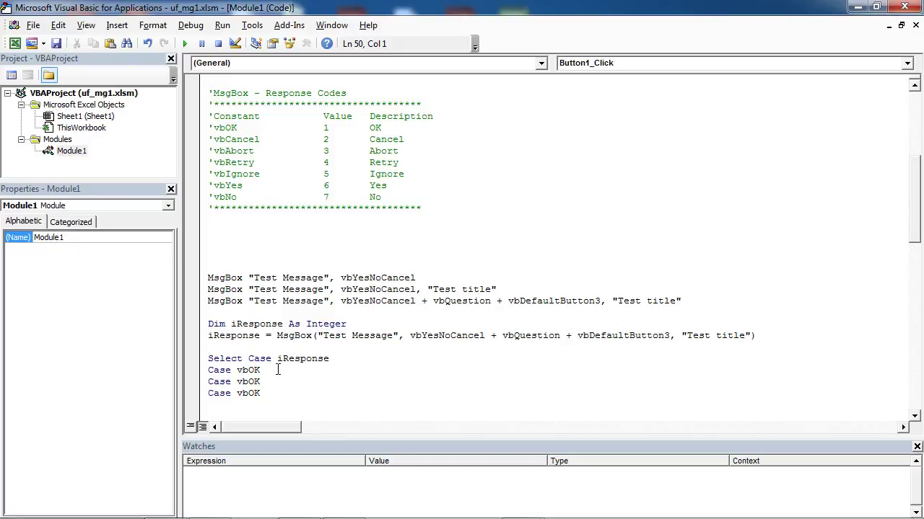
Change the three case lines to Case vbYes, Case vbNo and Case vbCan.
click(278, 370)
key(BackSpace)
key(BackSpace)
text(es)
key(BackSpace)
key(BackSpace)
text(No)
key(BackSpace)
key(BackSpace)
text(Can)
Insert blank lines between the cases for their message statements.
click(272, 369)
key(Return)
key(Down)
key(Return)
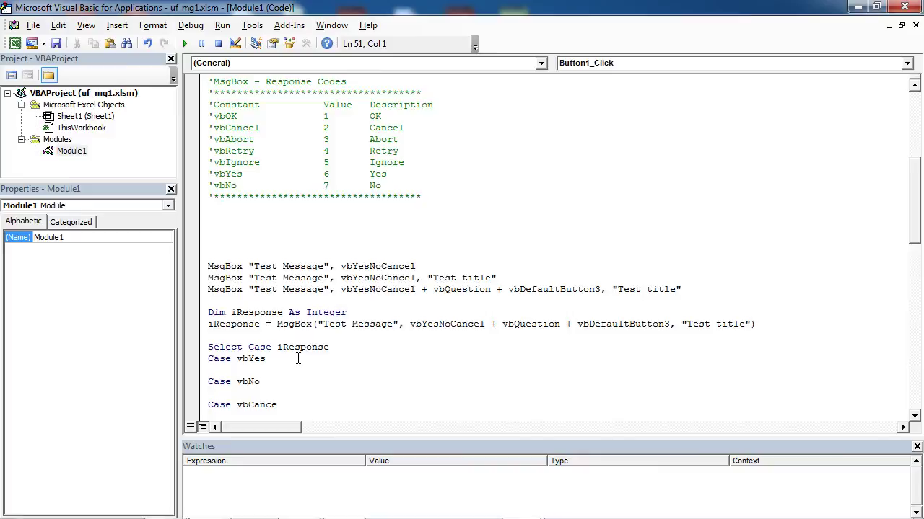
scroll(298, 358, down, 2)
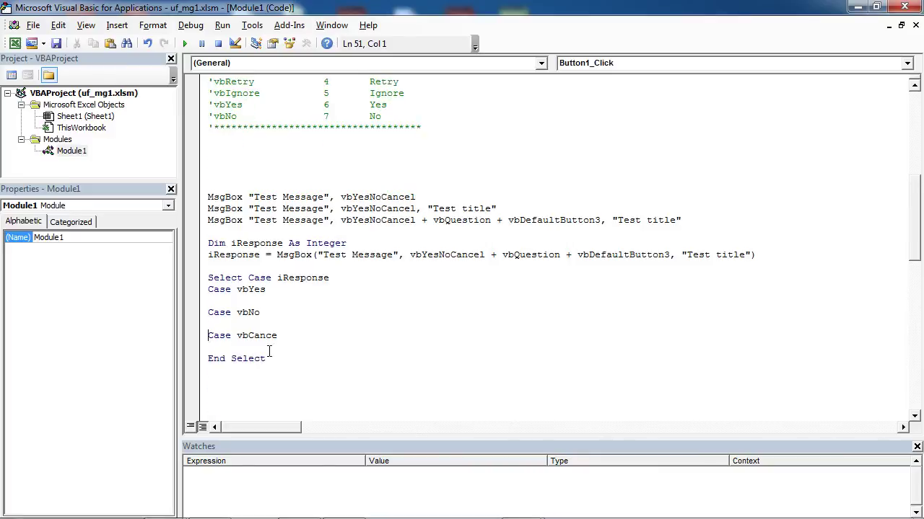
click(255, 290)
Add MsgBox "Yes selected" under Case vbYes and paste a copy under Case vbNo.
text(Msg)
text(Box )
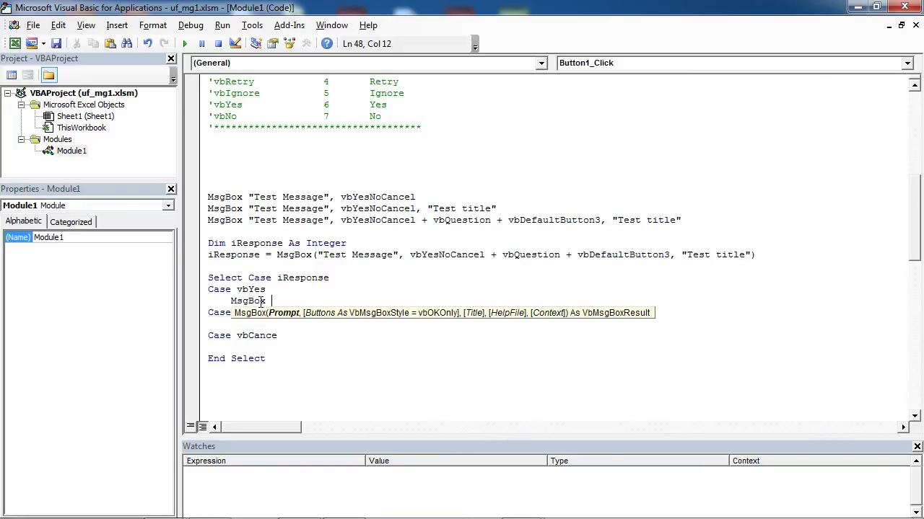
text(")
text(Yes se)
text(lected)
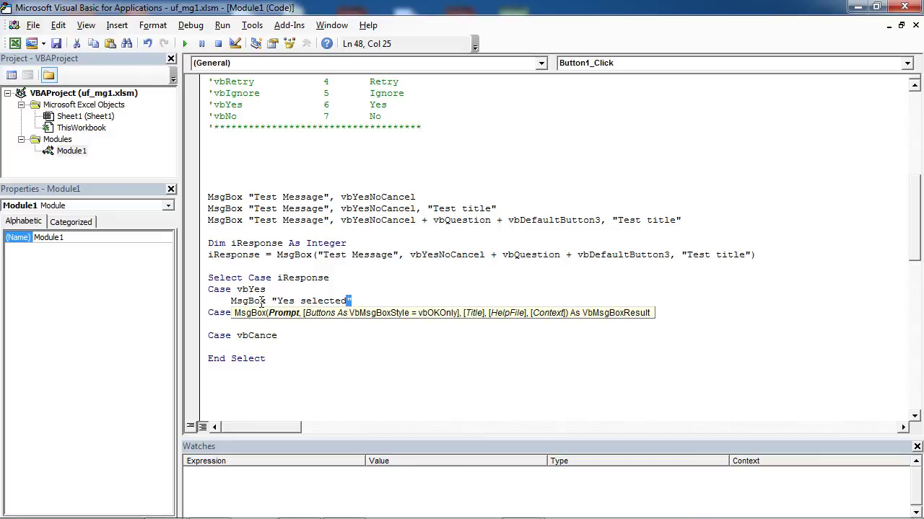
key(shift+Left)
key(shift+Left)
key(shift+Left)
key(shift+Home)
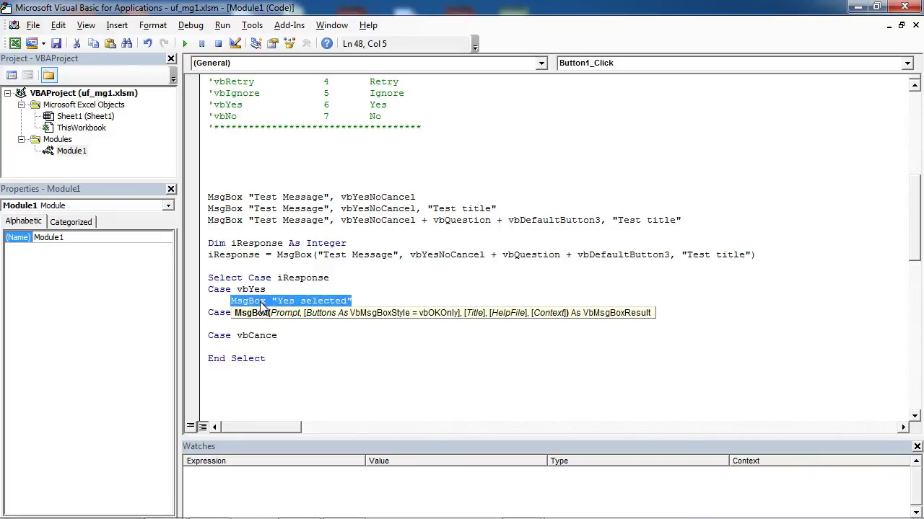
key(Down)
key(ctrl+v)
key(Down)
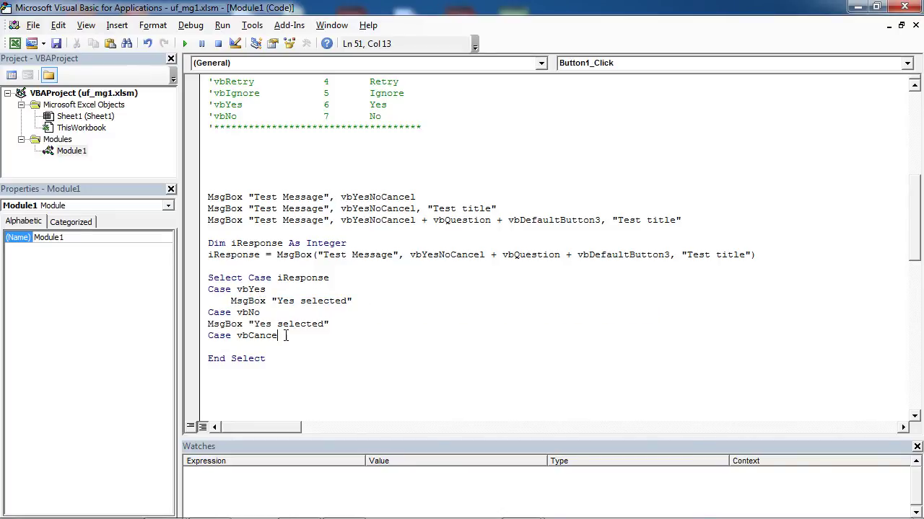
click(208, 326)
key(Tab)
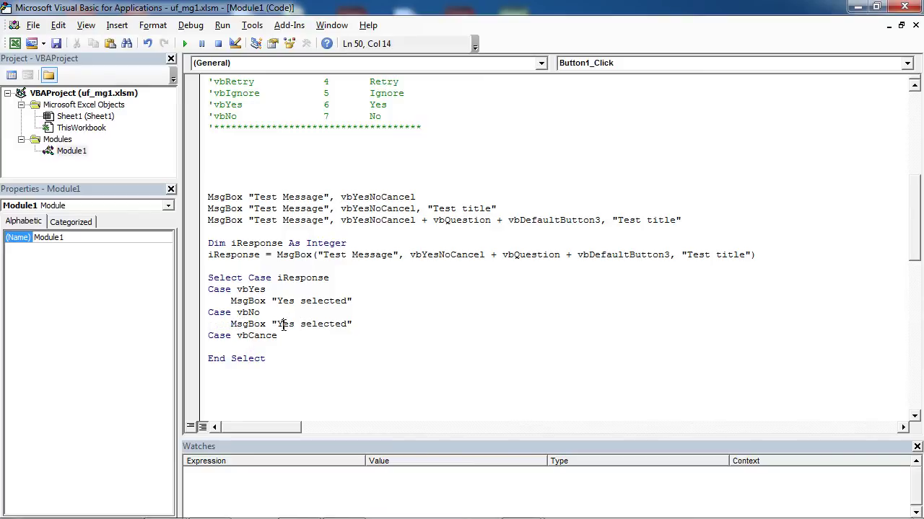
Change the No case's message to "No selected" and paste it under the Cancel case.
double_click(281, 324)
text(No)
drag(231, 325, 356, 326)
key(ctrl+c)
click(273, 344)
key(ctrl+v)
click(208, 347)
key(Tab)
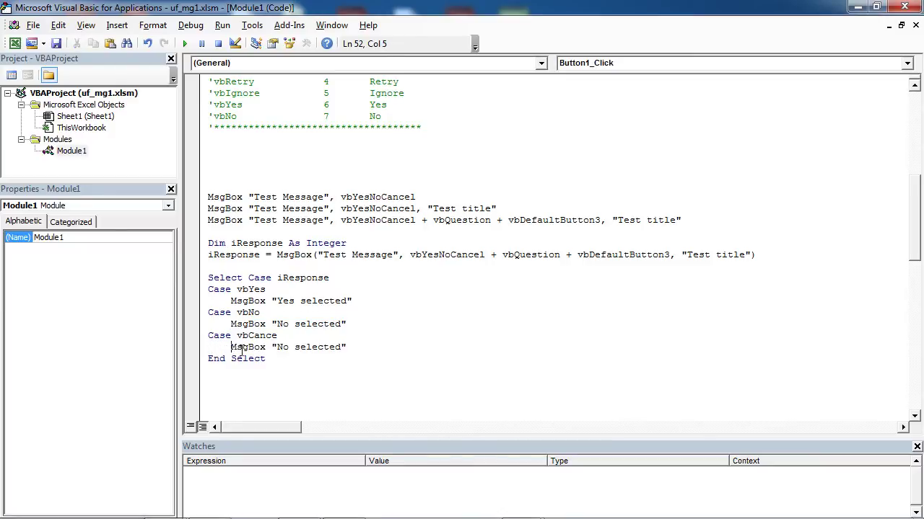
Correct the constant to vbCancel and change the last message to "Cancel selected".
click(280, 336)
text(l)
key(Up)
key(Up)
click(295, 350)
key(BackSpace)
key(BackSpace)
text(Cance)
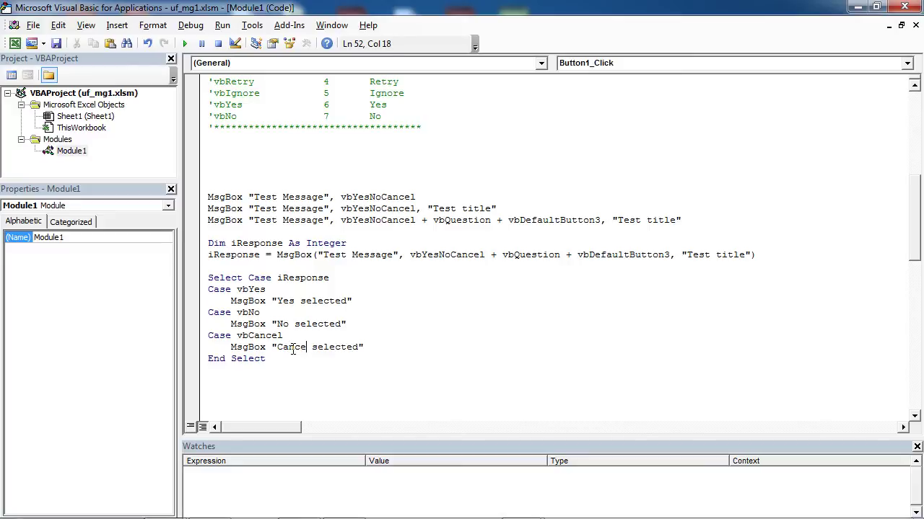
text(l)
click(56, 43)
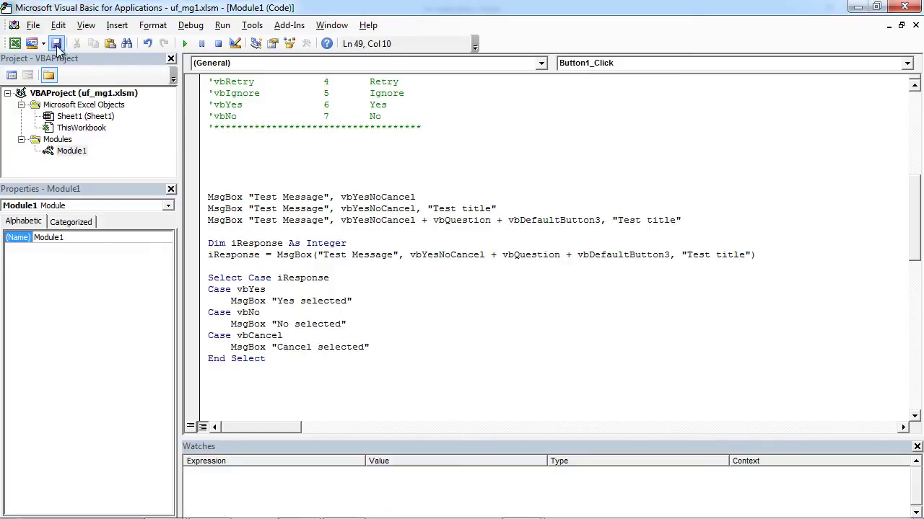
Run the Show Message Box macro on Sheet1 and answer the first two Test Message boxes.
click(857, 7)
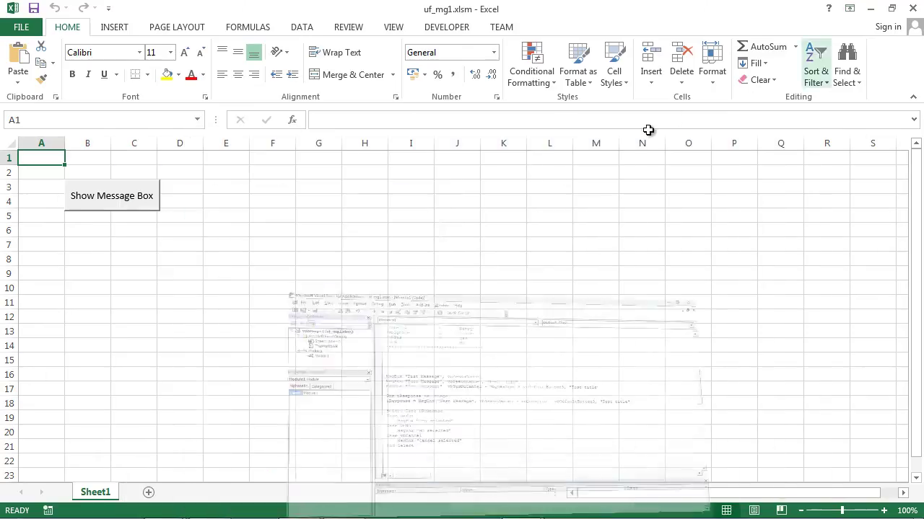
click(159, 212)
drag(412, 237, 406, 185)
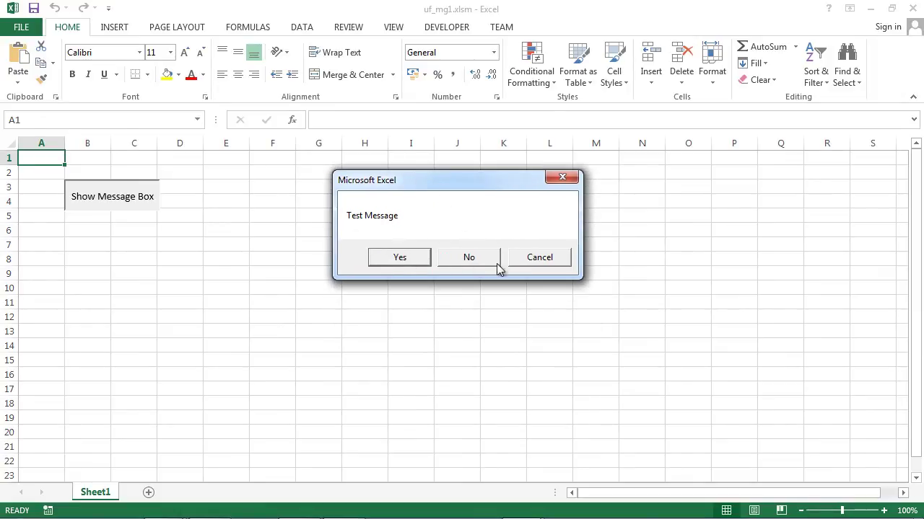
click(407, 261)
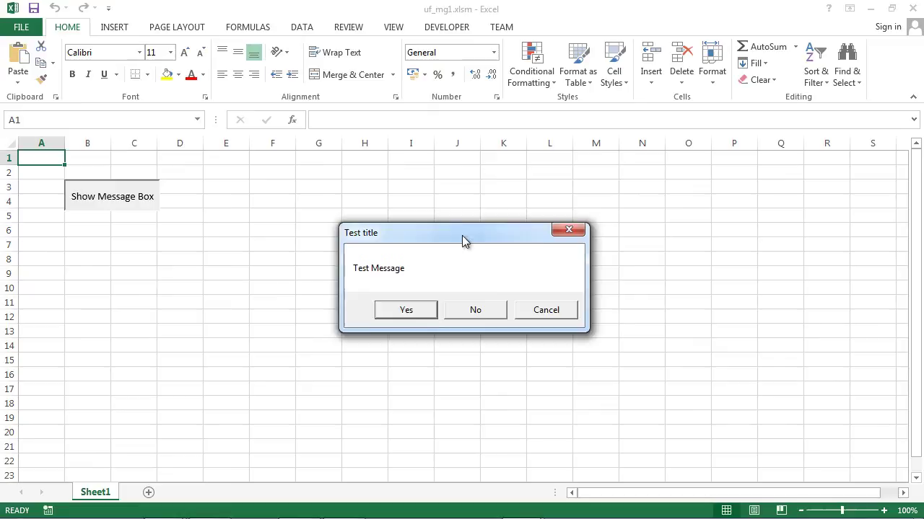
drag(462, 237, 444, 208)
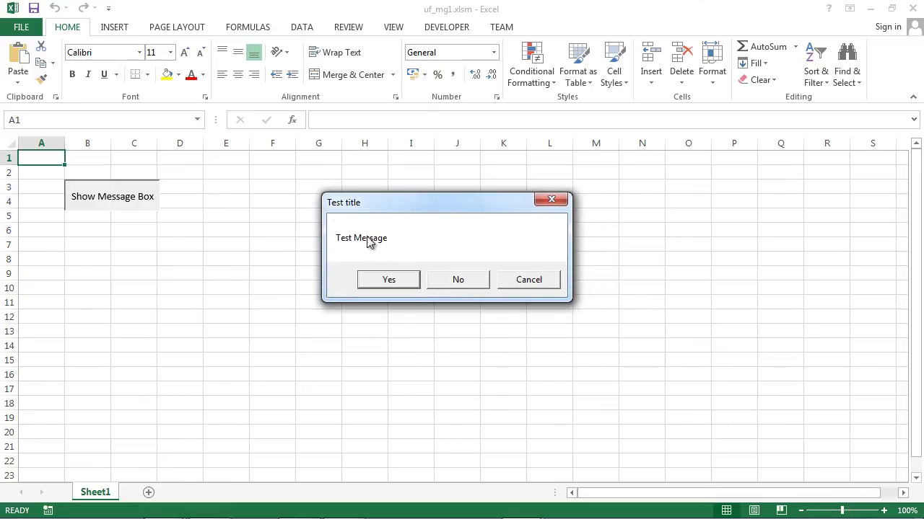
click(409, 282)
drag(456, 233, 418, 169)
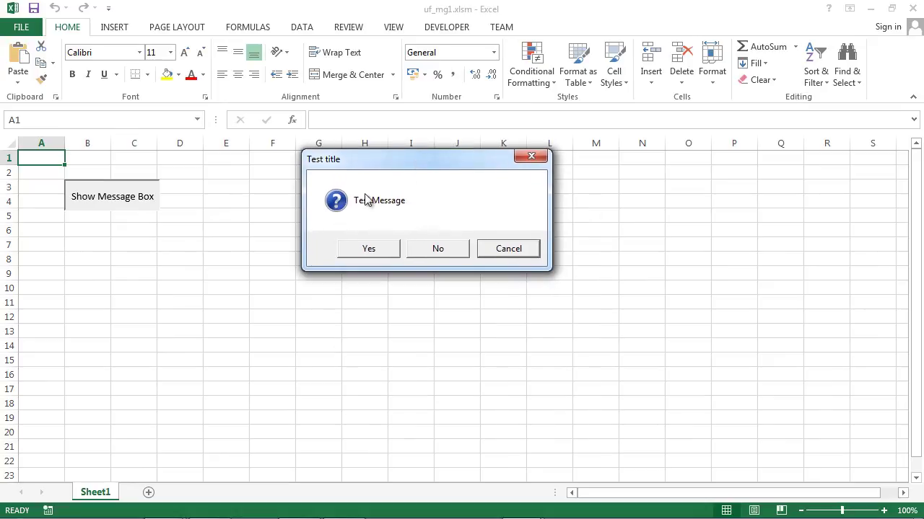
Dismiss the third box, then Cancel the final Test title question to get "Cancel selected".
click(381, 249)
drag(436, 230, 390, 156)
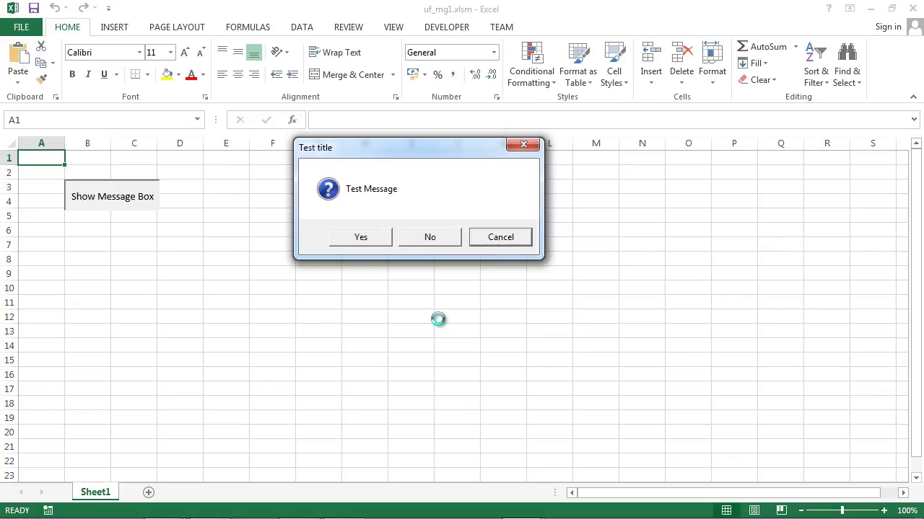
click(507, 238)
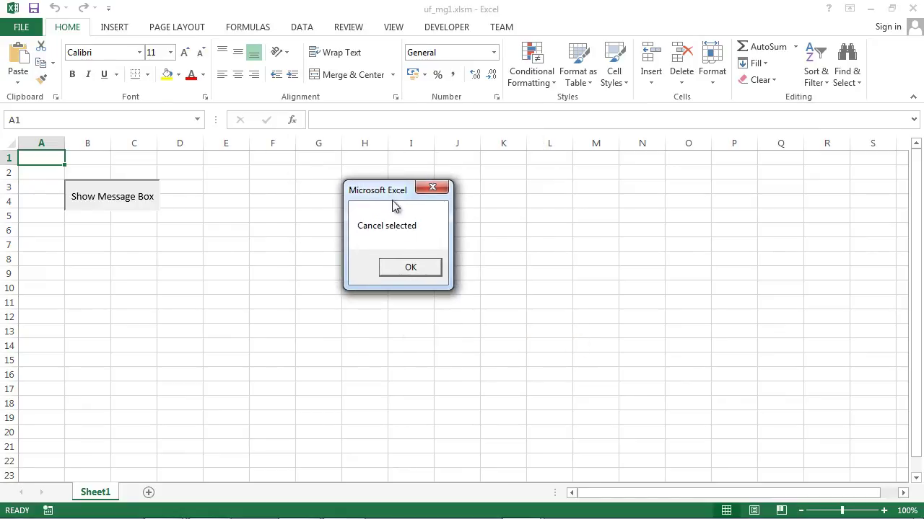